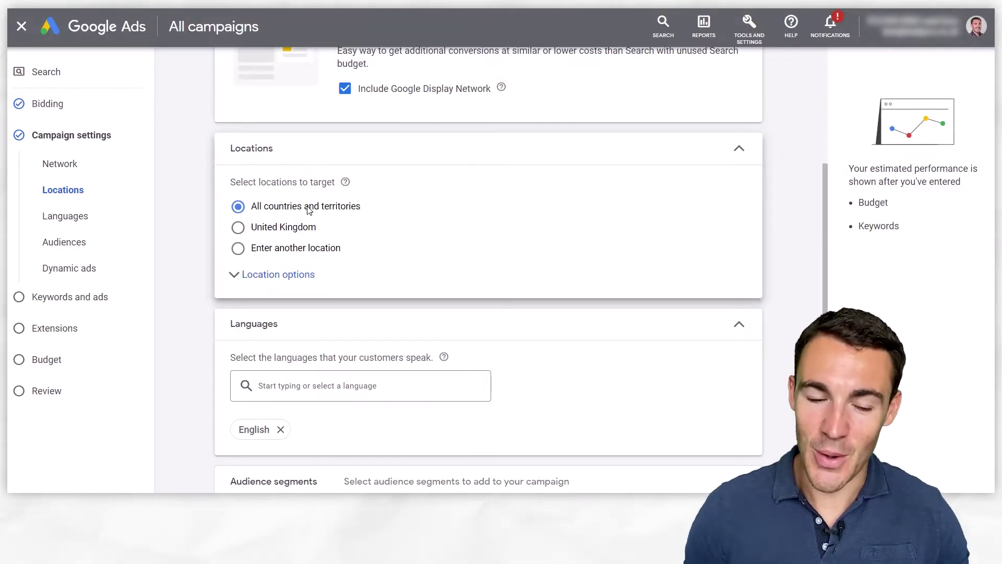
# Set the campaign's location targeting to enter another location and open the advanced location search
pyautogui.click(285, 227)
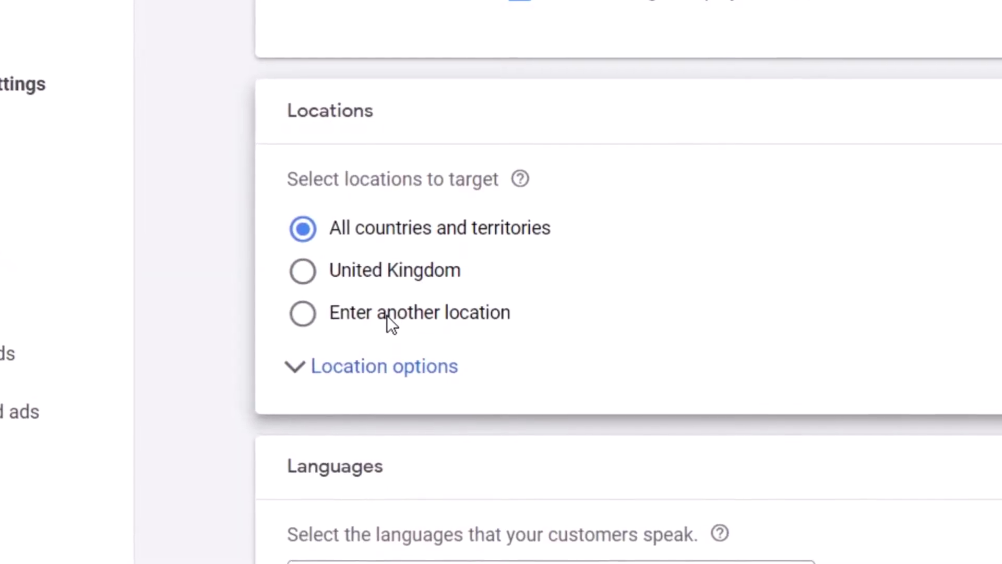
pyautogui.click(388, 314)
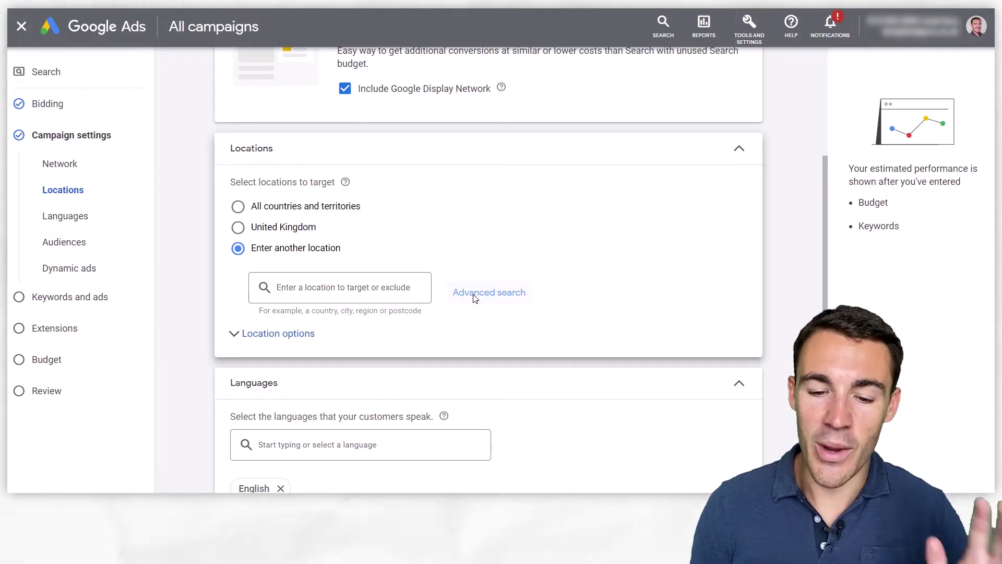
pyautogui.click(783, 406)
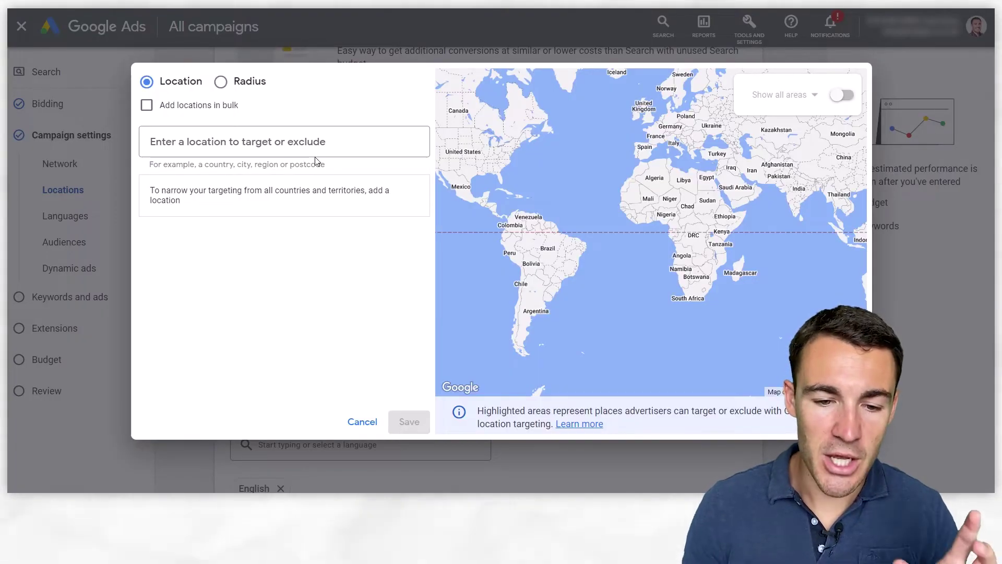
# Target the city of London, England, United Kingdom, and remove it from the targeted locations again
pyautogui.click(283, 146)
pyautogui.write('Lond')
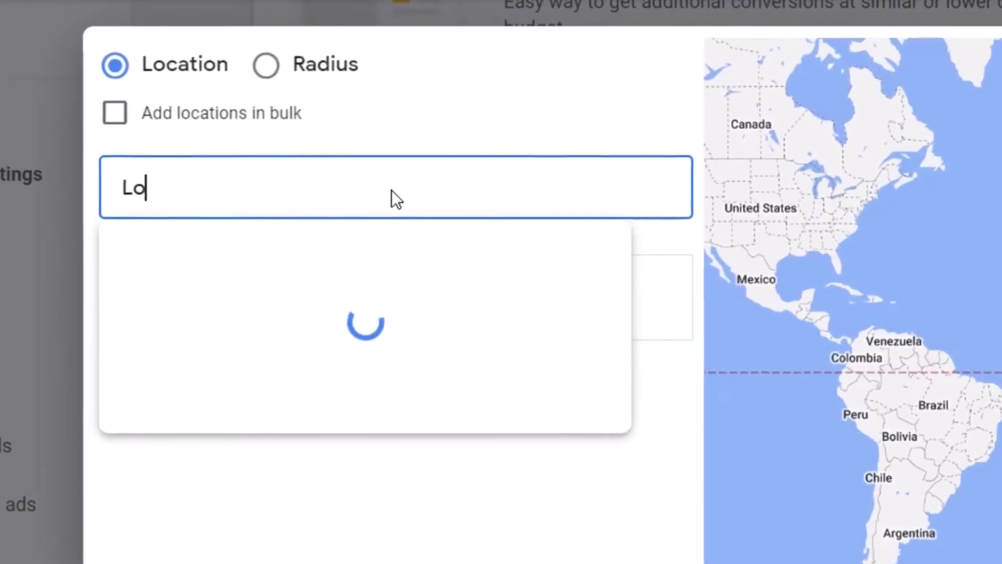
pyautogui.write('on')
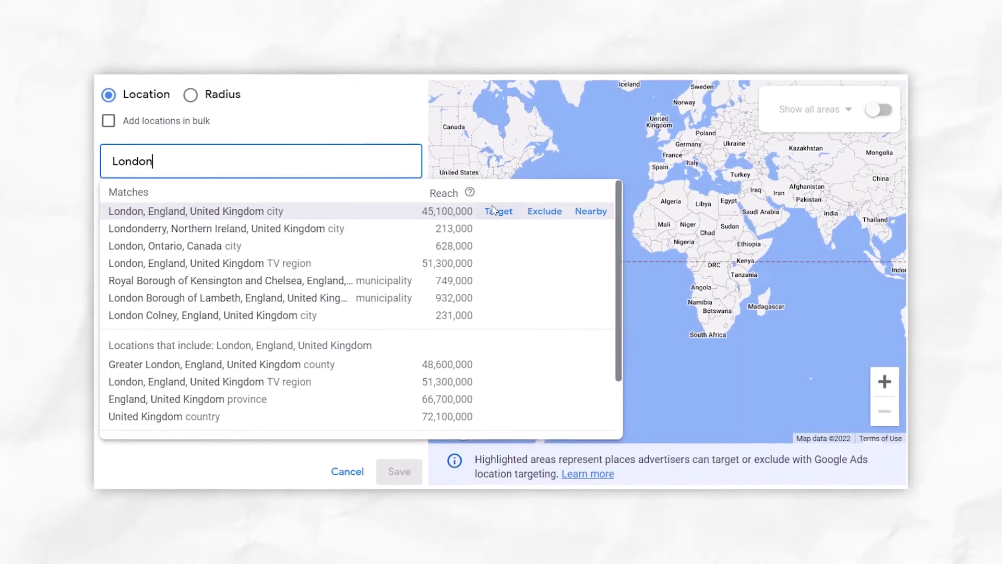
pyautogui.click(498, 212)
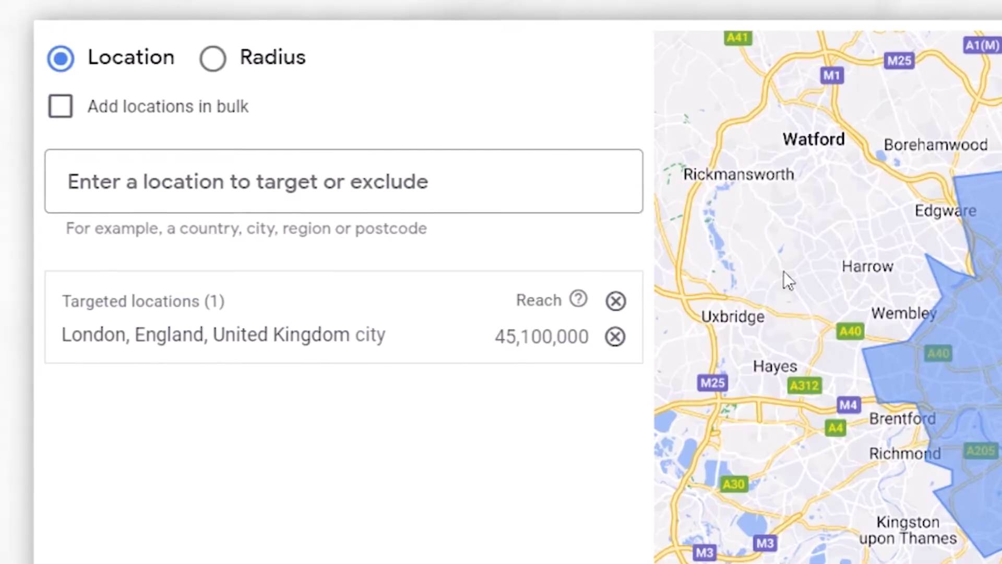
pyautogui.click(615, 337)
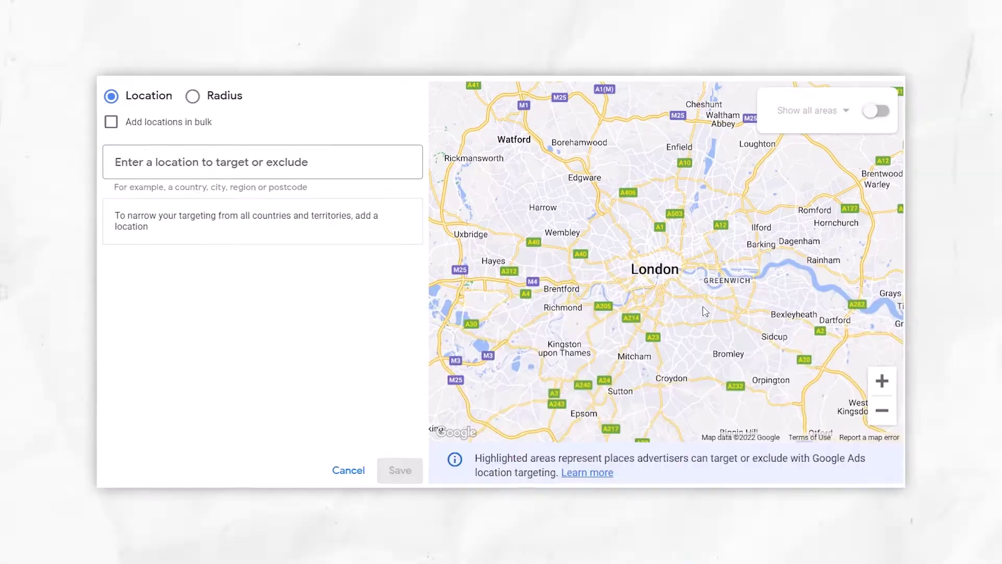
# Show all available areas on the map and target the London postcodes W12, W6 and SW6
pyautogui.click(882, 109)
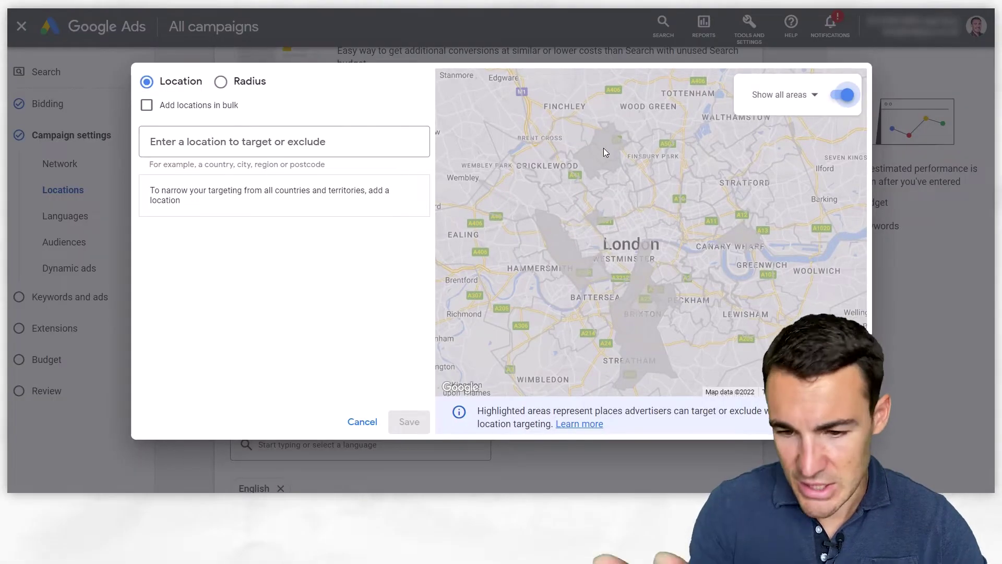
pyautogui.click(784, 105)
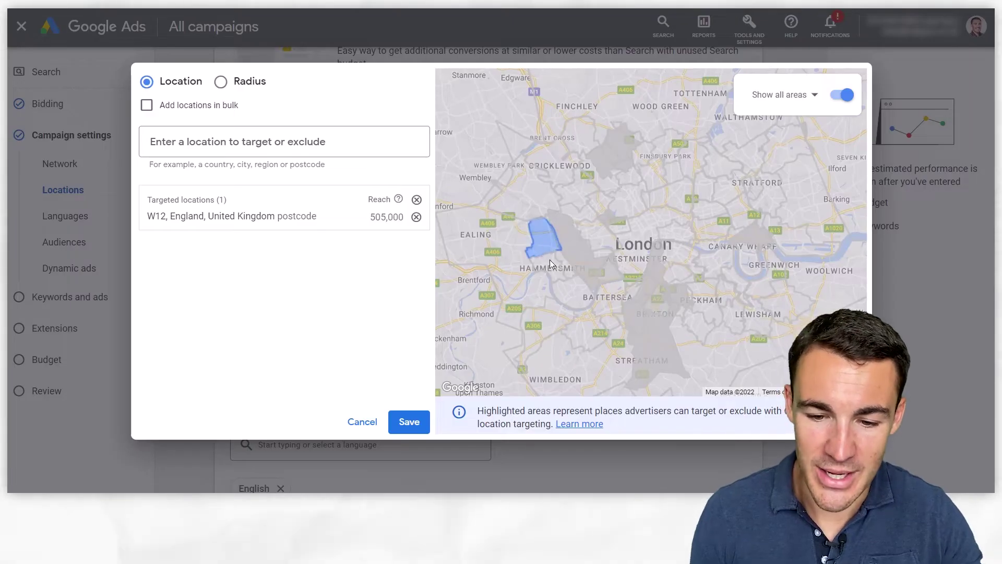
pyautogui.click(550, 263)
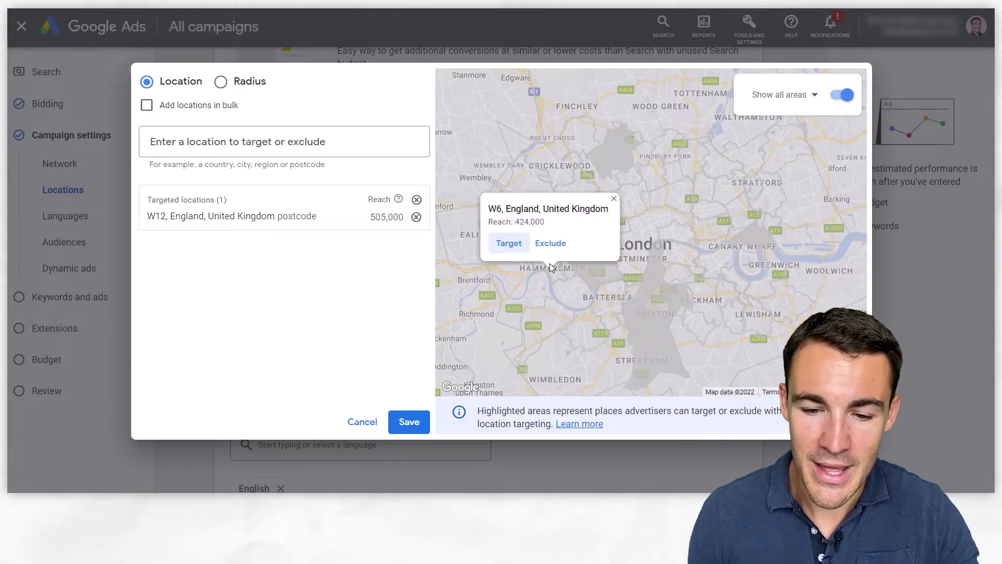
pyautogui.click(502, 243)
pyautogui.click(579, 279)
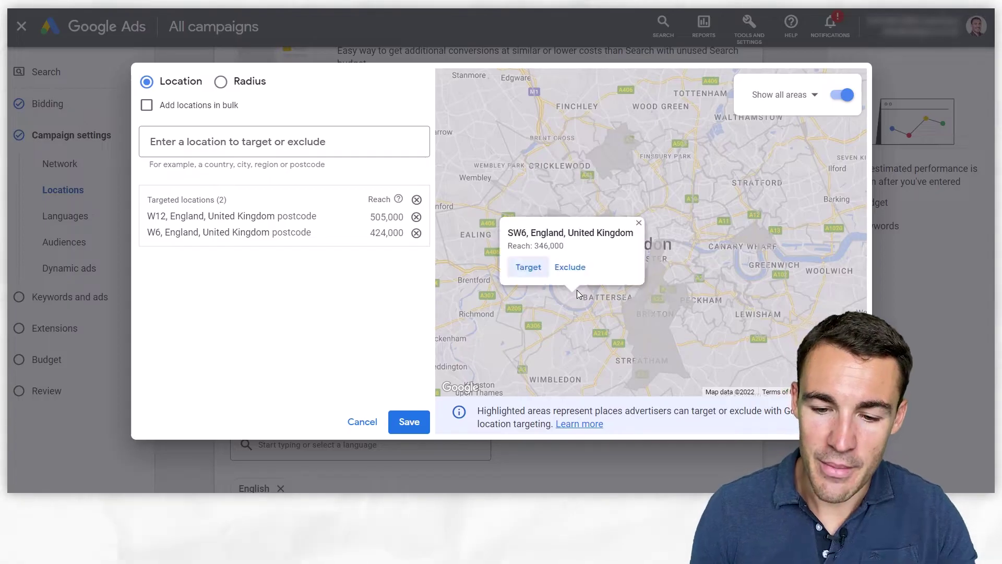
pyautogui.click(526, 266)
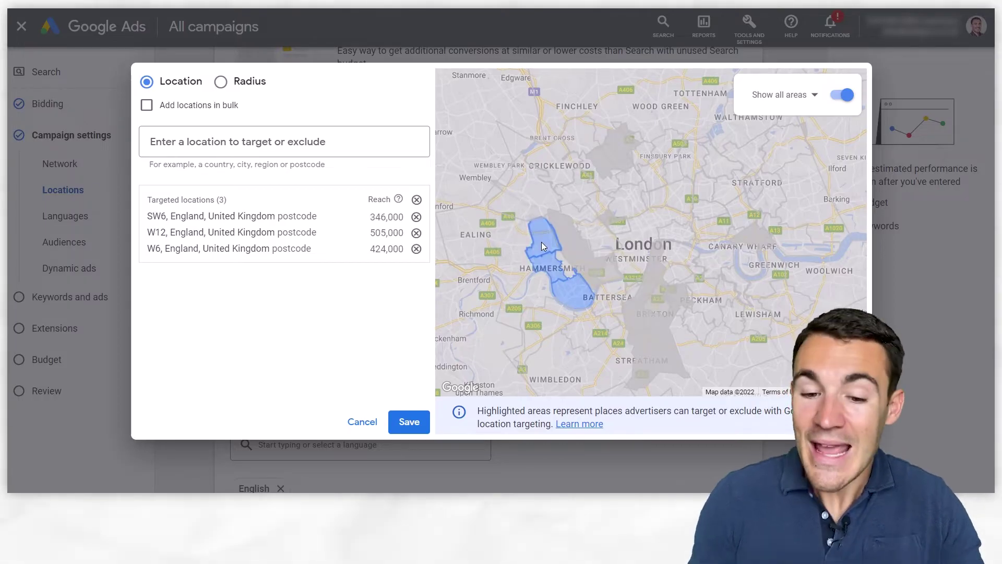
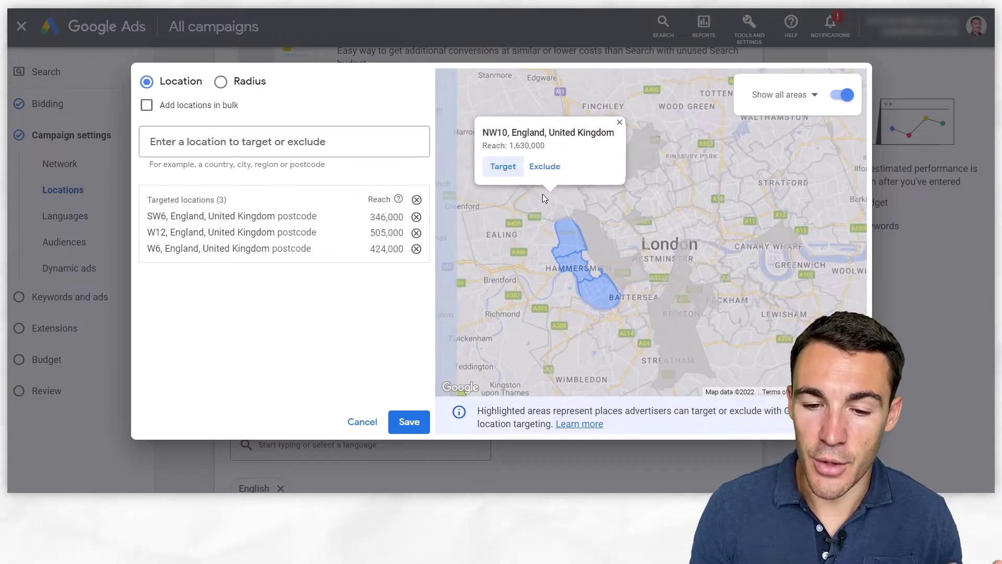
# Add the postcodes NW10 and NW6 as targets from the map, and clear all targeted locations
pyautogui.click(506, 170)
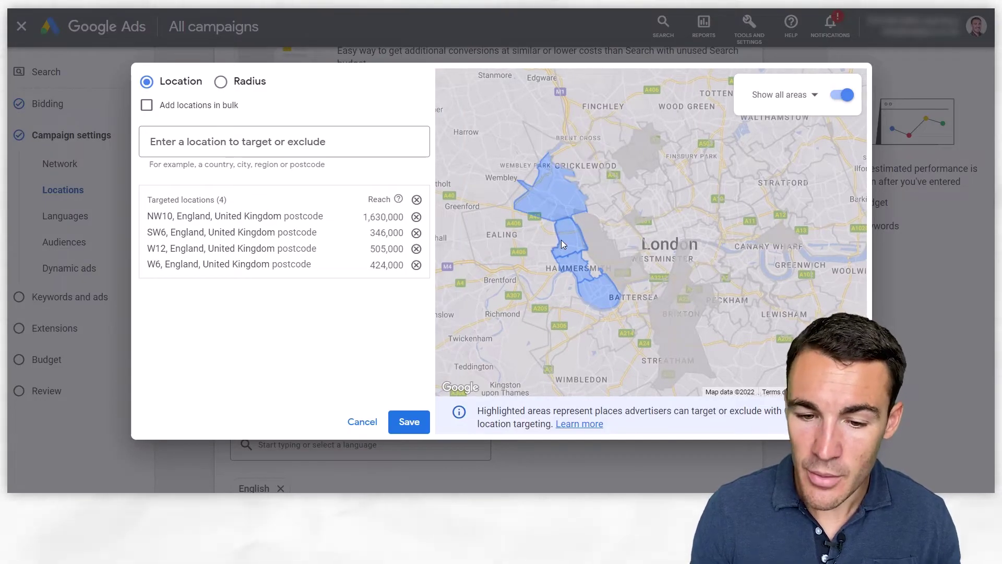
pyautogui.click(599, 196)
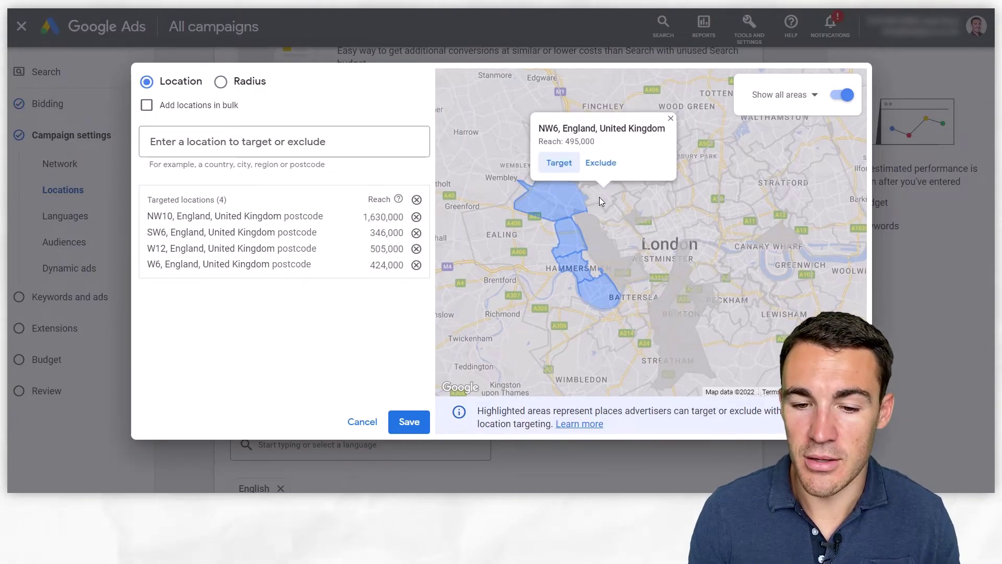
pyautogui.click(567, 171)
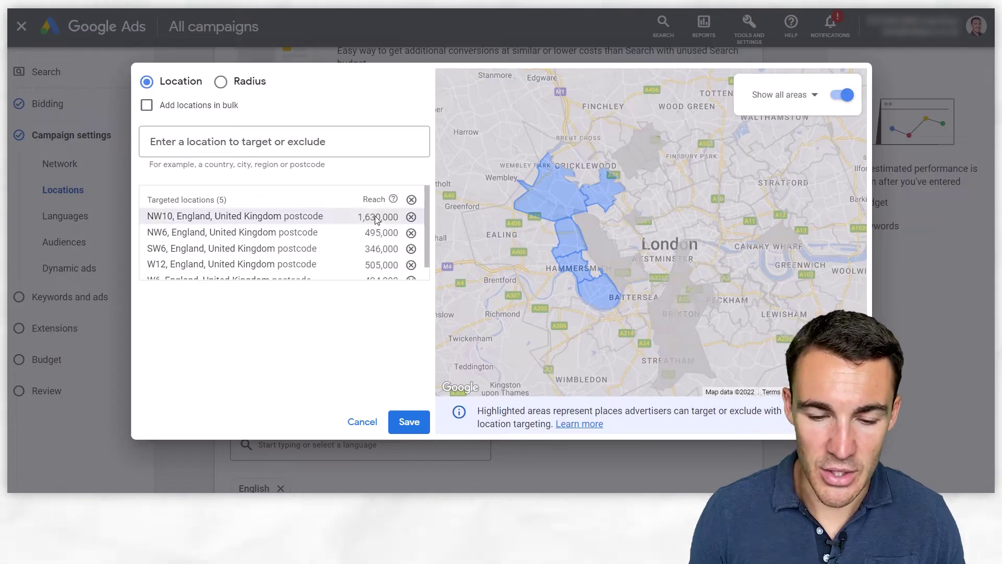
pyautogui.scroll(-1, 374, 212)
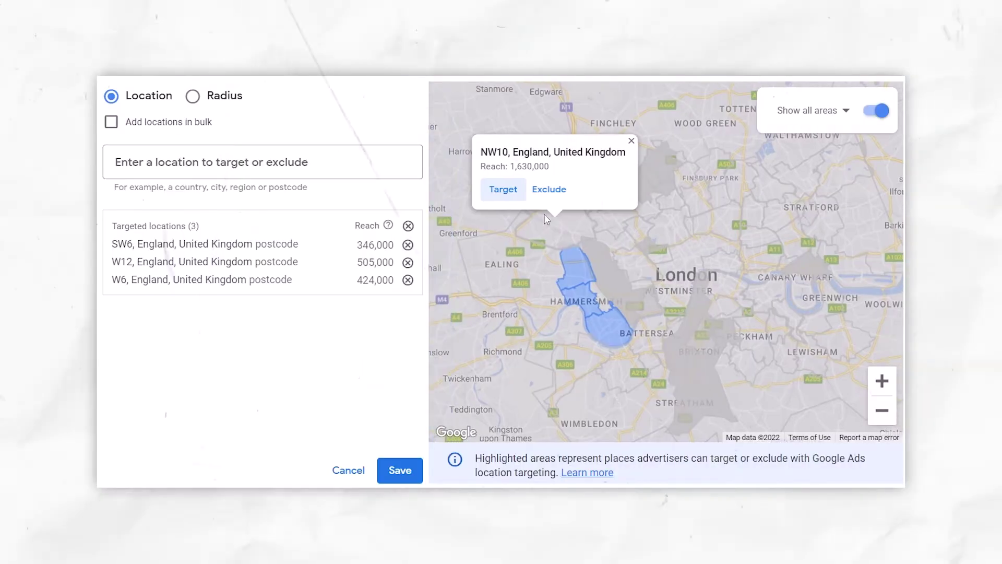
pyautogui.click(499, 188)
pyautogui.click(604, 230)
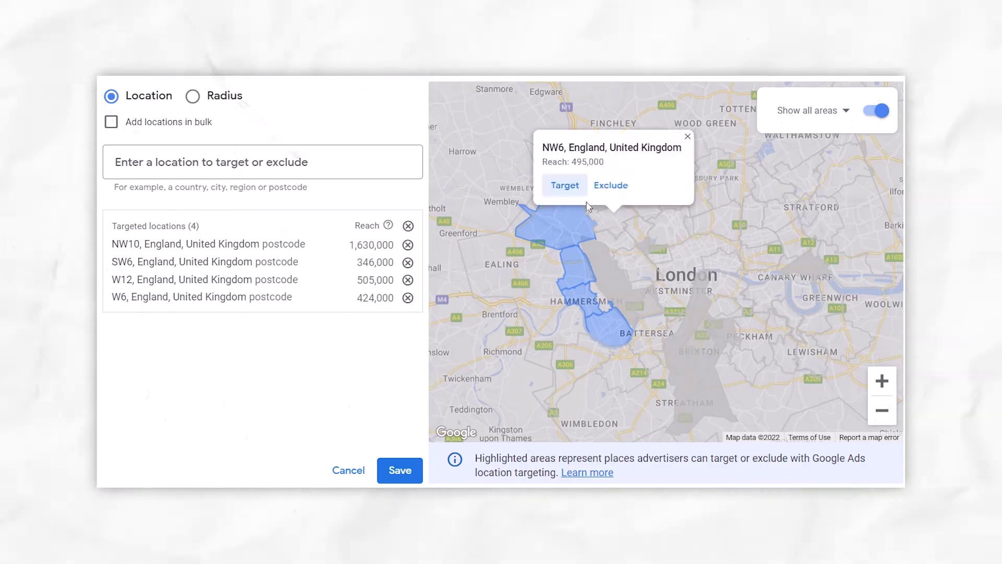
pyautogui.click(566, 183)
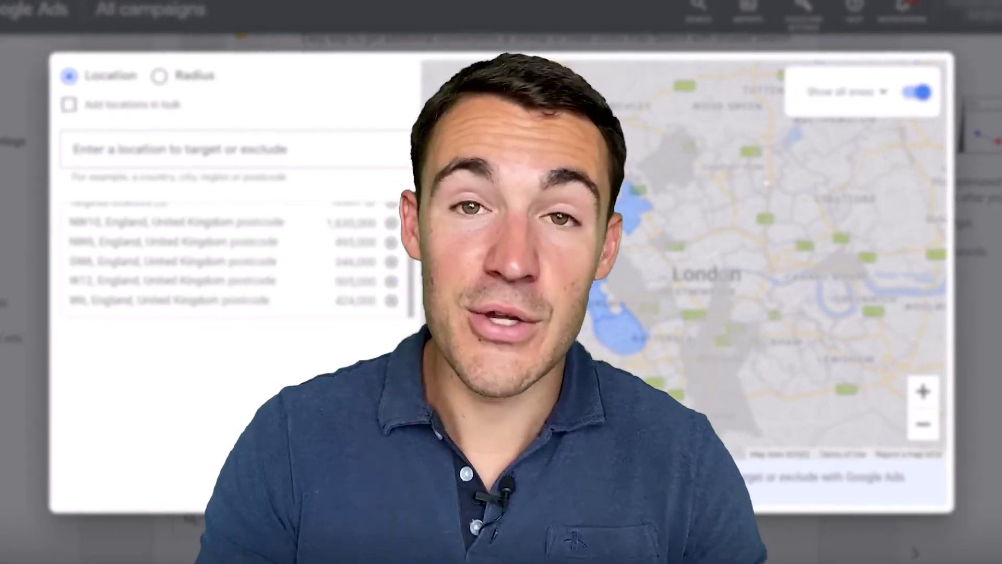
pyautogui.moveTo(489, 506)
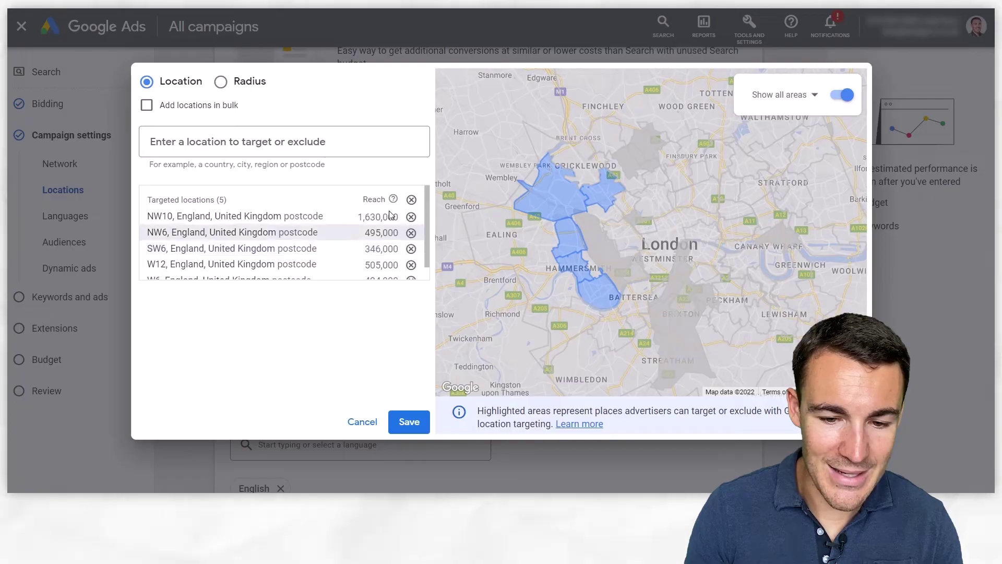
pyautogui.click(411, 199)
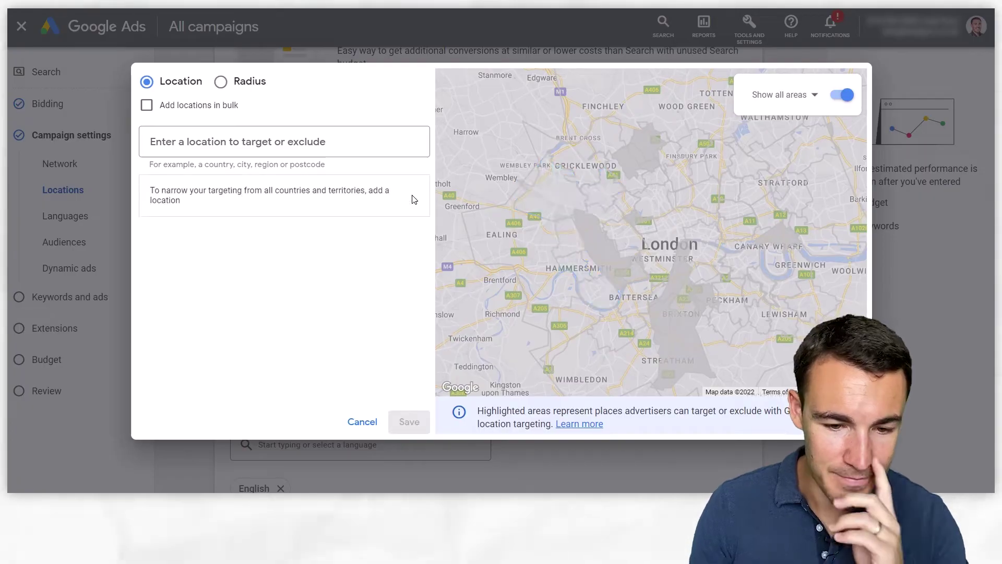
# Target the United States as a country and remove it from the targeted locations again
pyautogui.click(243, 149)
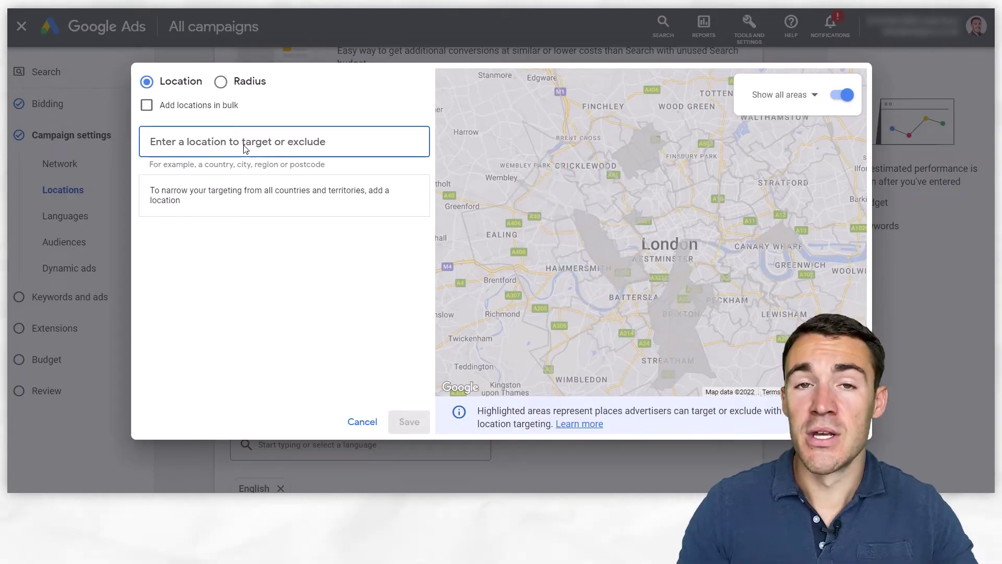
pyautogui.write('united ')
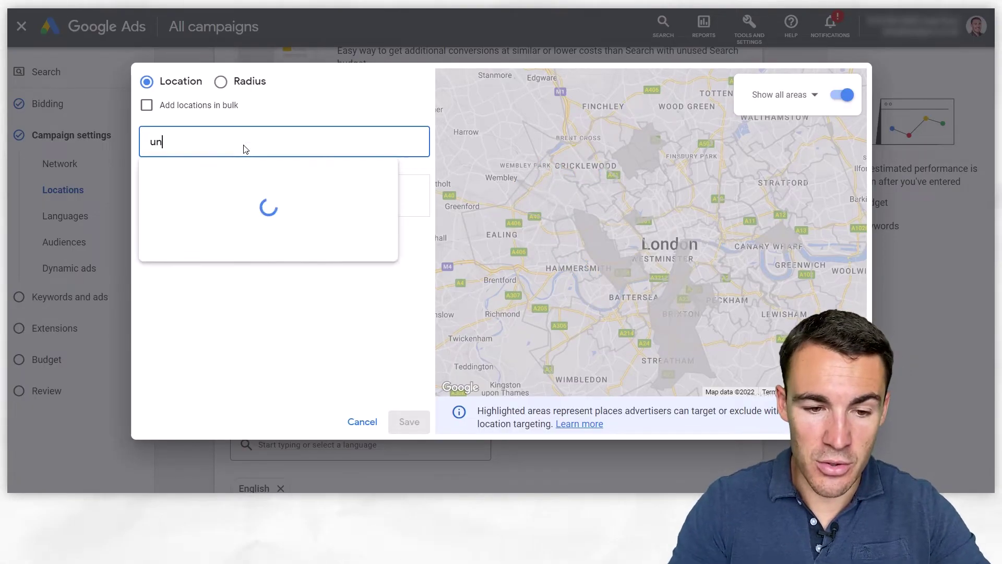
pyautogui.write('states')
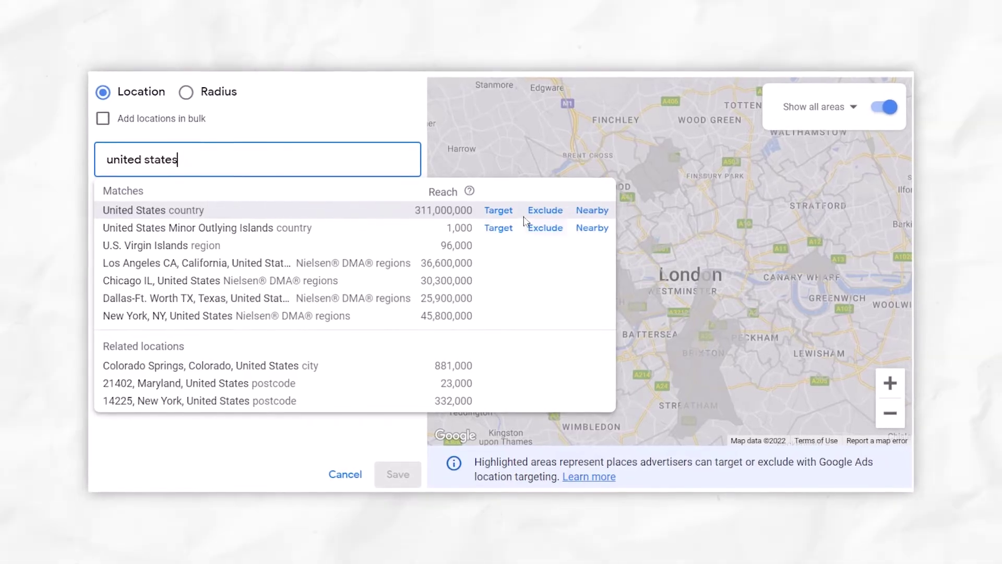
pyautogui.click(499, 211)
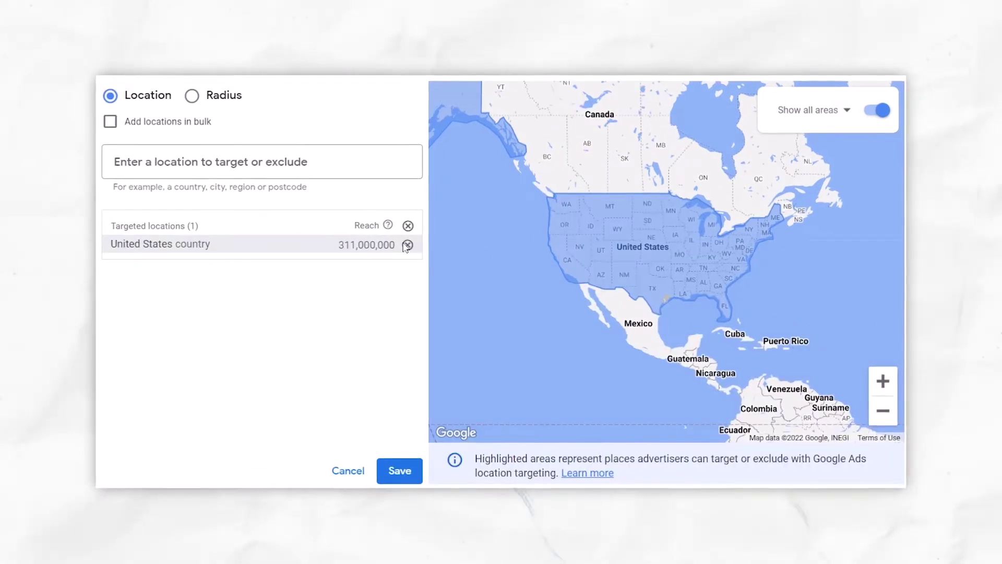
pyautogui.click(407, 245)
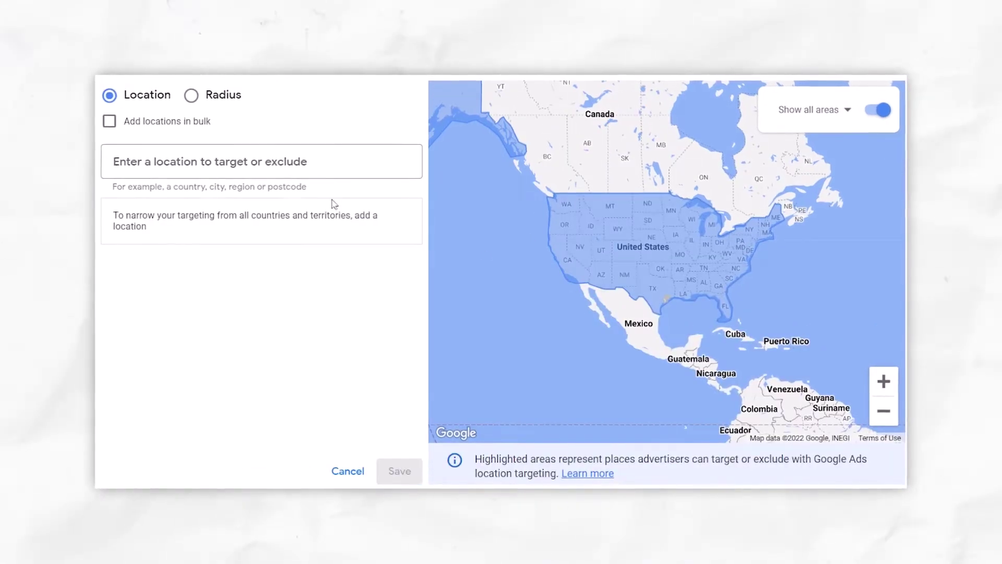
# Search for California and target the state of California, United States
pyautogui.click(234, 170)
pyautogui.write('Califroni')
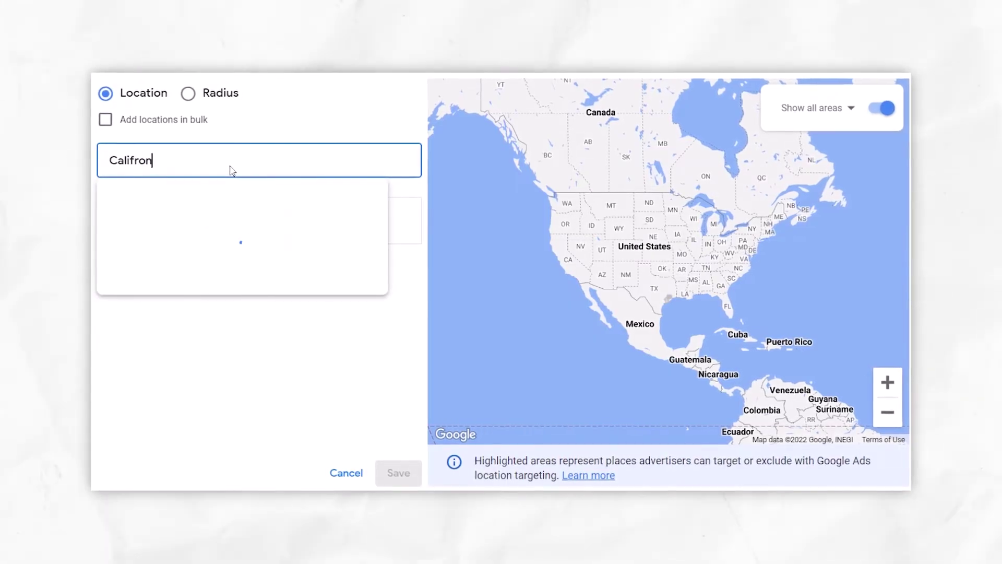
pyautogui.press('BackSpace')
pyautogui.press('BackSpace')
pyautogui.press('BackSpace')
pyautogui.press('BackSpace')
pyautogui.write('ornia')
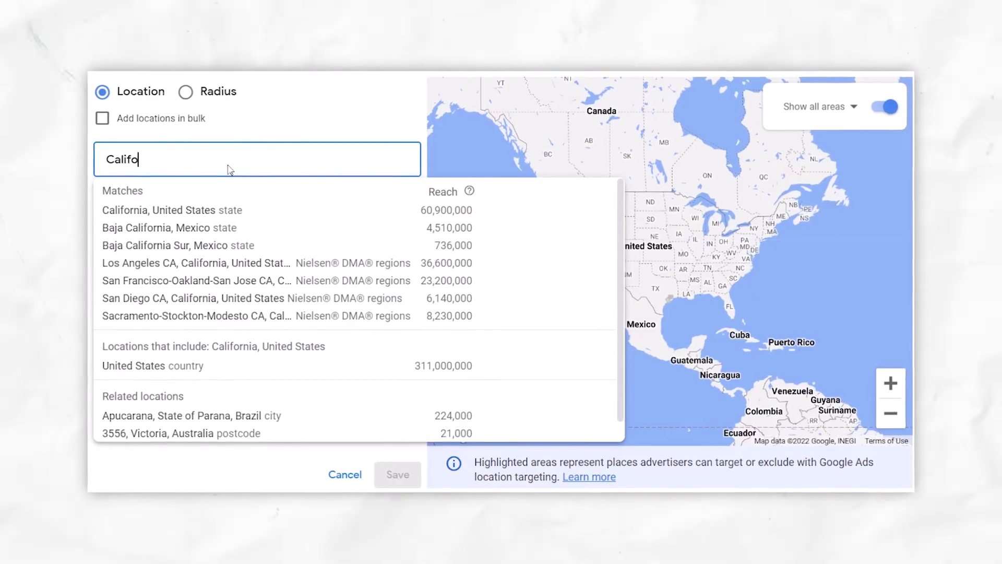
pyautogui.moveTo(191, 214)
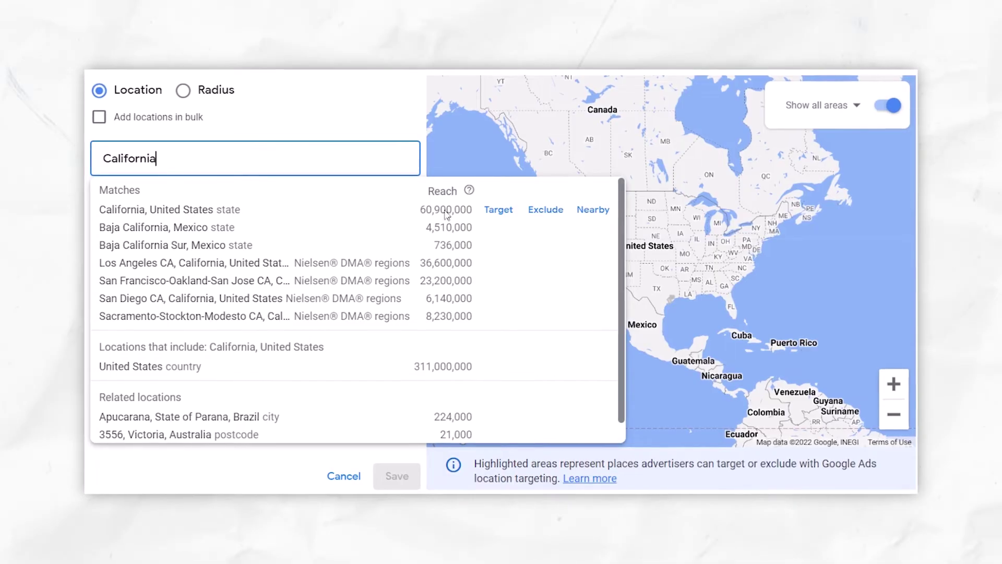
pyautogui.click(497, 210)
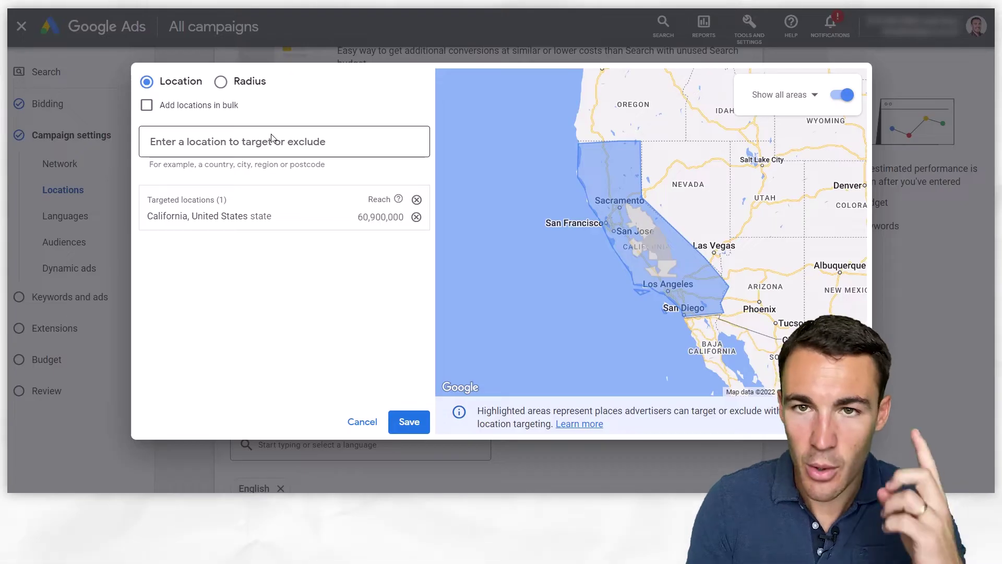
# Add the state of Nevada, United States, as a second target and save the location selection
pyautogui.write('nevad')
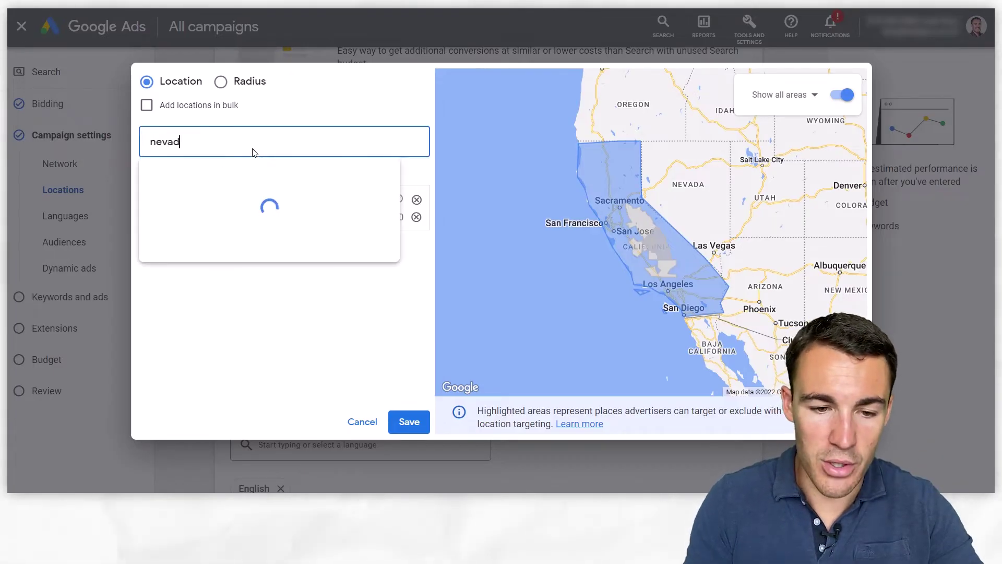
pyautogui.write('a')
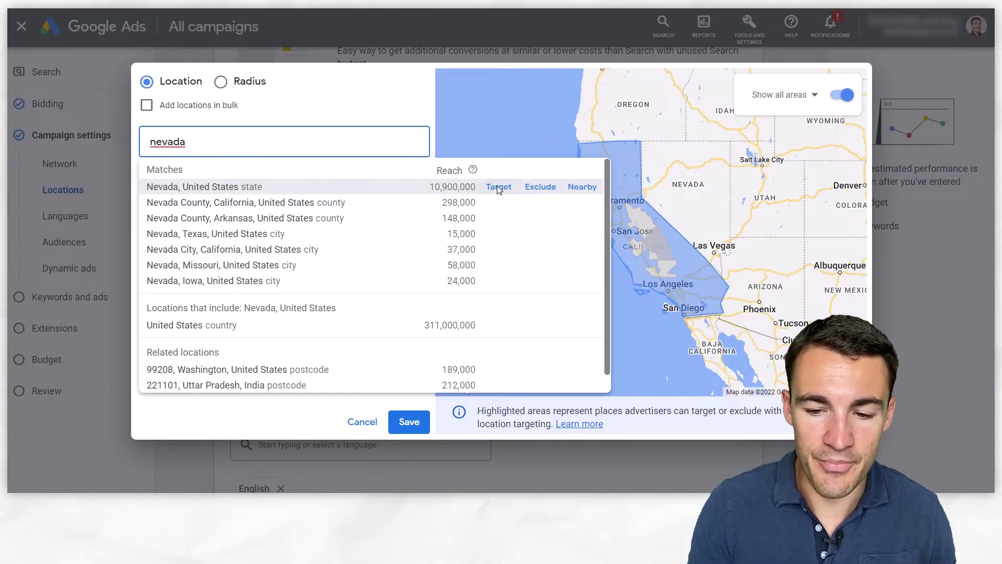
pyautogui.click(499, 188)
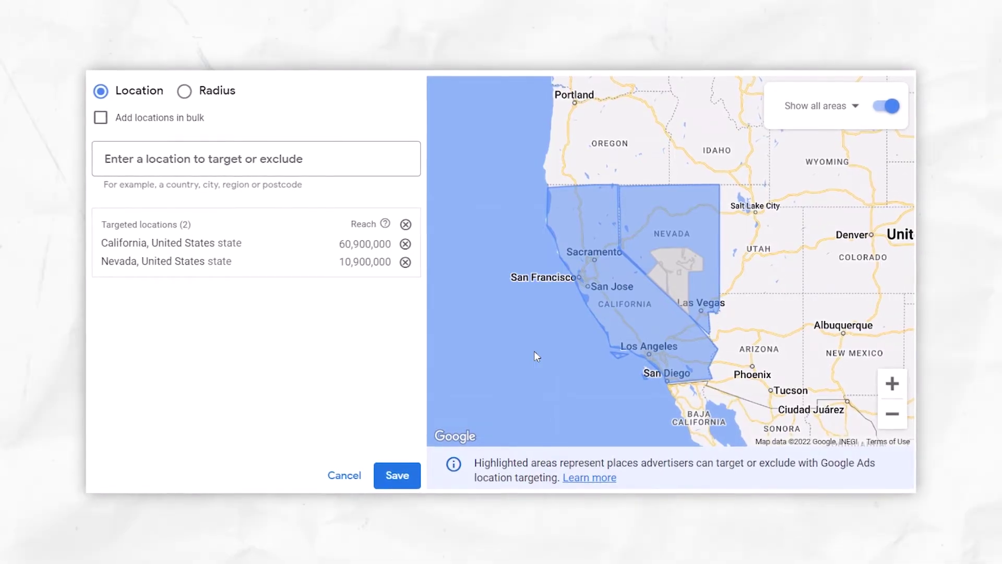
pyautogui.click(395, 476)
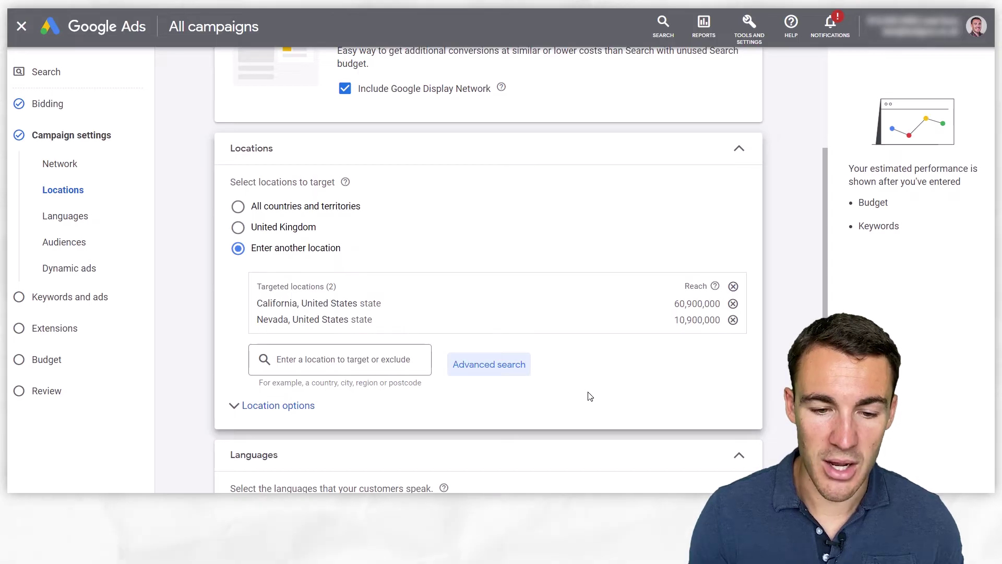
pyautogui.scroll(-1, 590, 397)
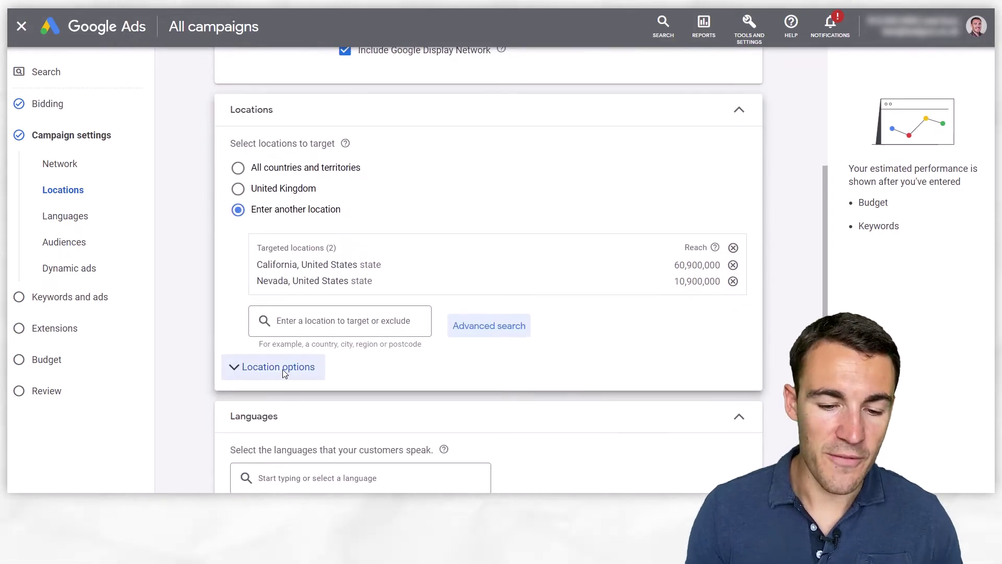
# Enter "does the queen live in London?" in Google Search, and set the location target option to Presence: People in or regularly in the targeted locations
pyautogui.click(256, 371)
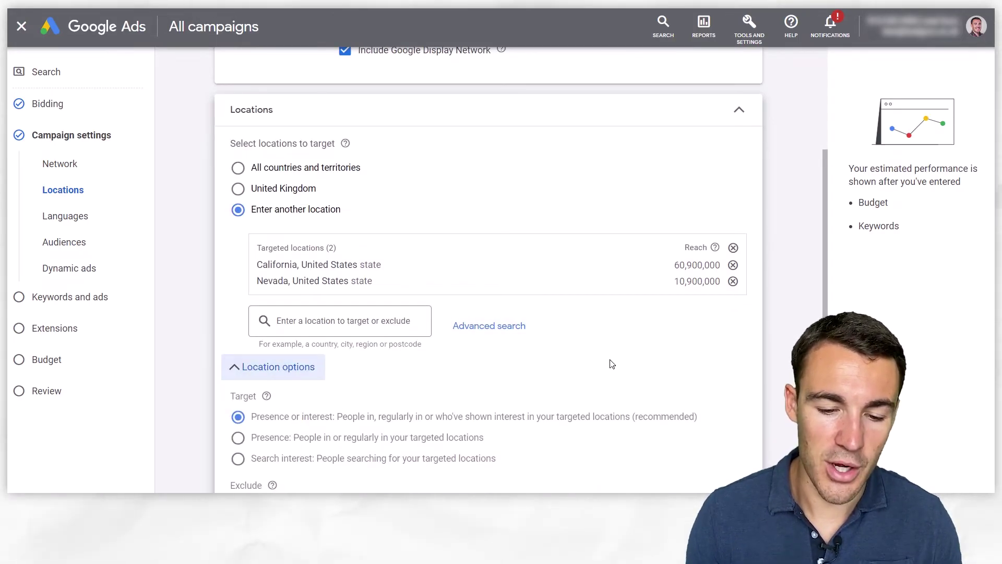
pyautogui.scroll(-1, 612, 363)
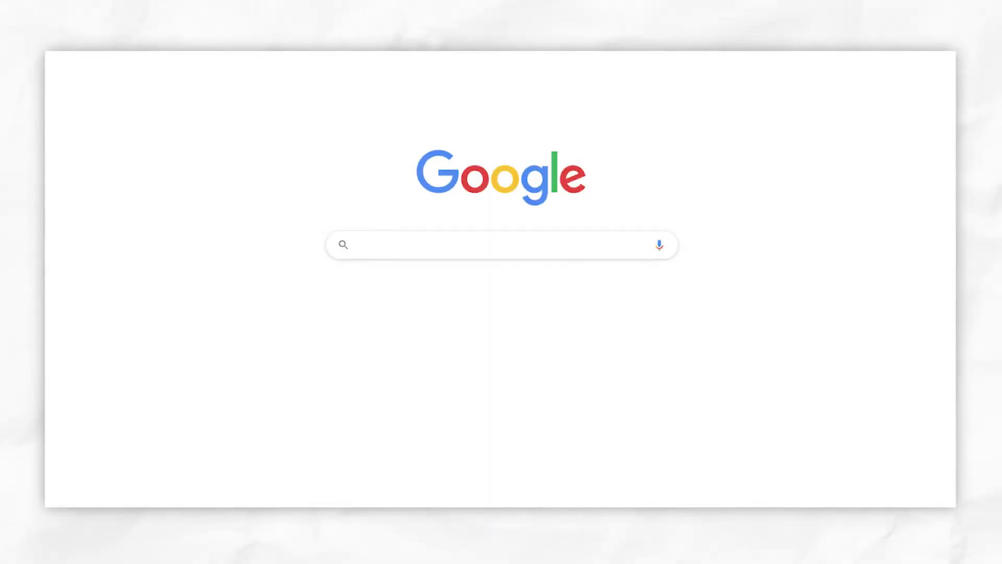
pyautogui.write('does the queen live in London?')
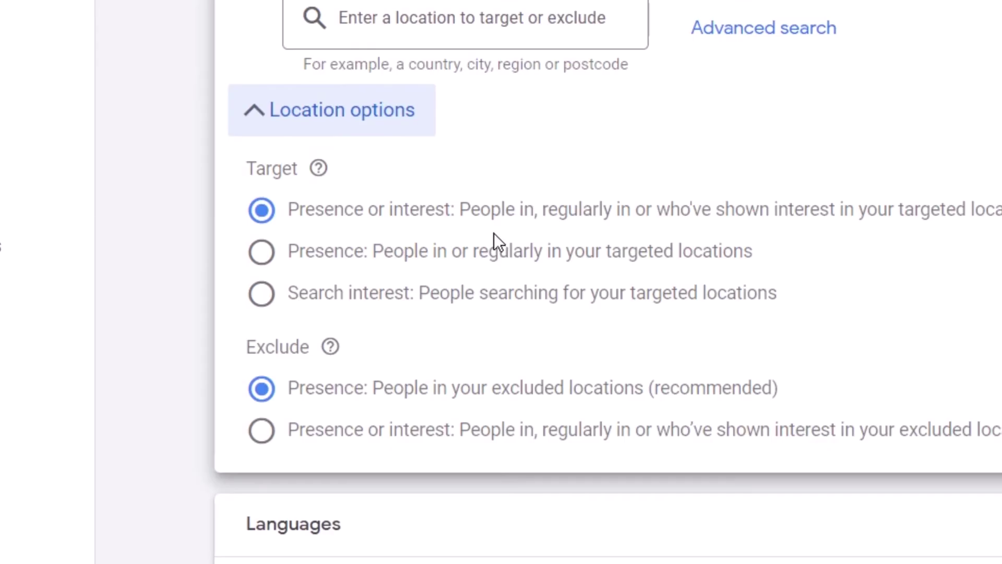
pyautogui.click(259, 251)
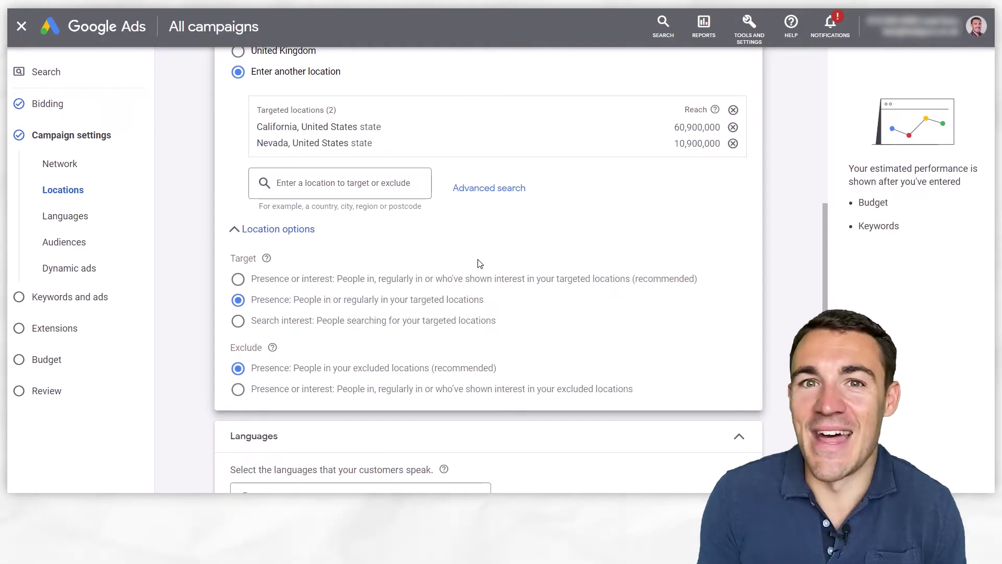
# Search for oregon in the advanced location search and exclude the state of Oregon, United States, from the campaign's locations
pyautogui.scroll(1, 480, 264)
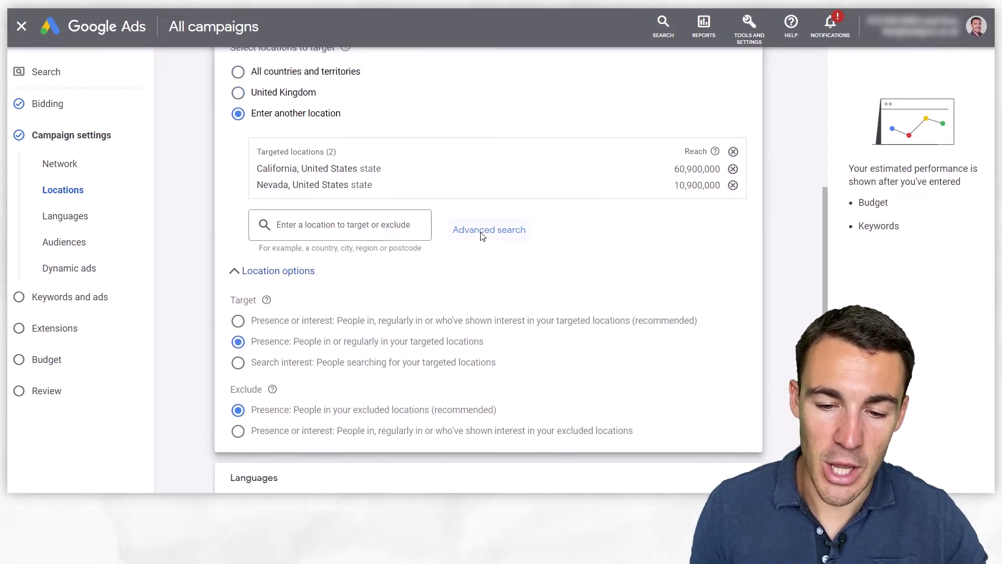
pyautogui.click(481, 232)
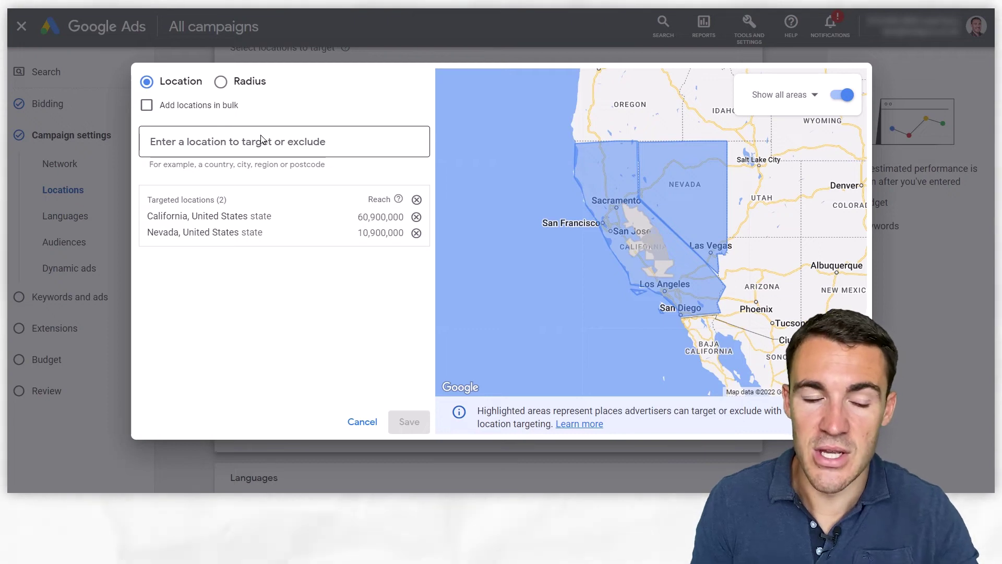
pyautogui.click(261, 136)
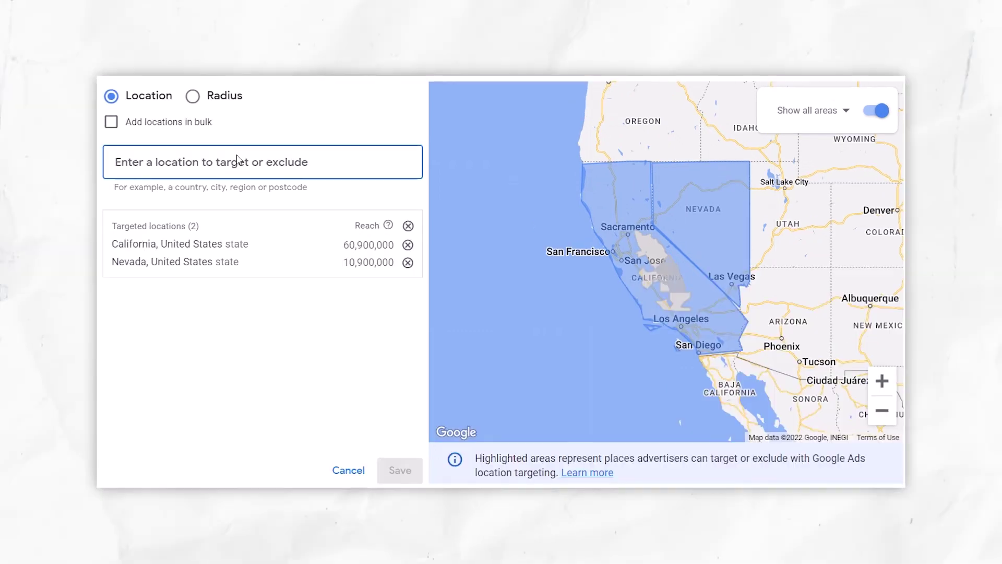
pyautogui.write('oregon')
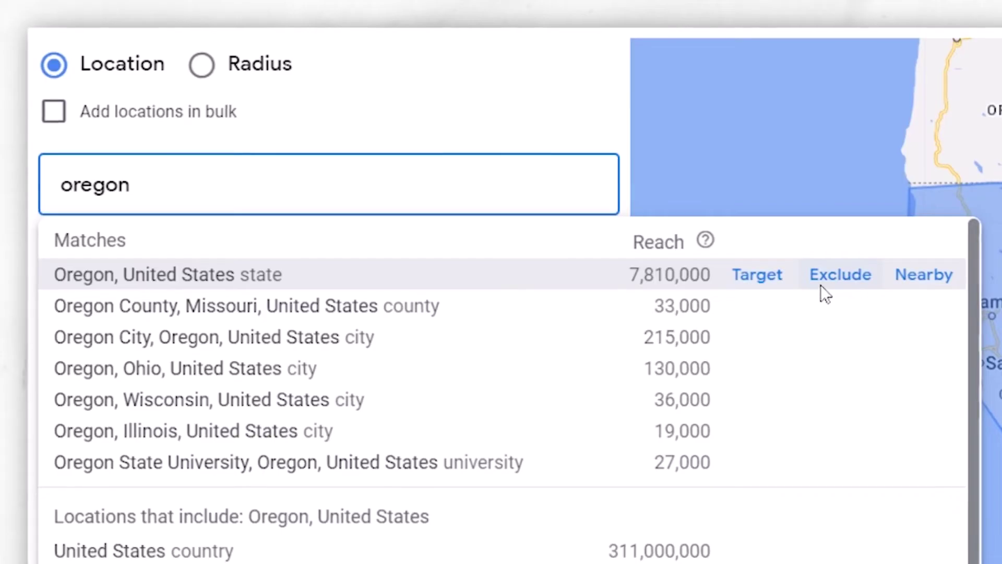
pyautogui.click(547, 214)
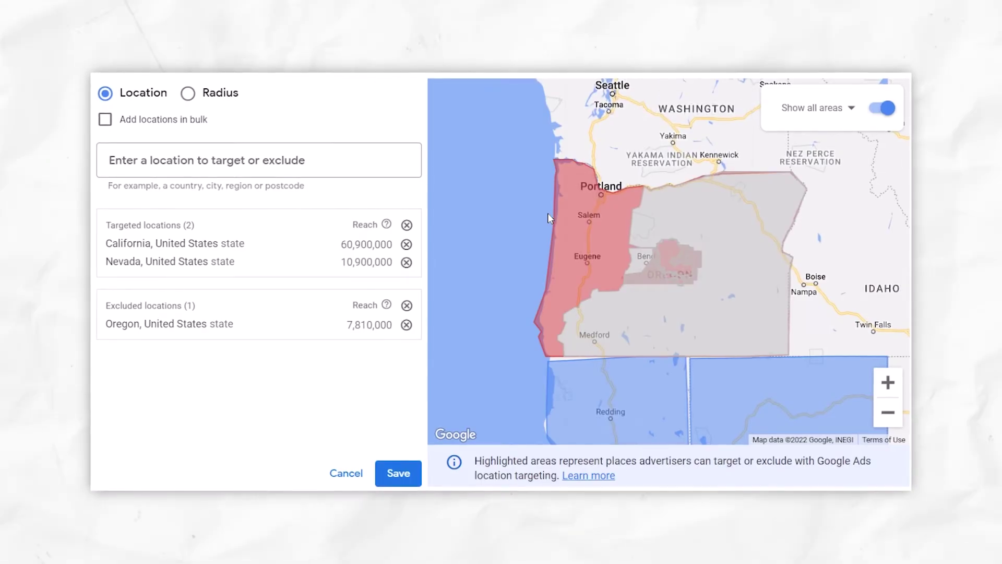
pyautogui.click(888, 412)
pyautogui.click(891, 414)
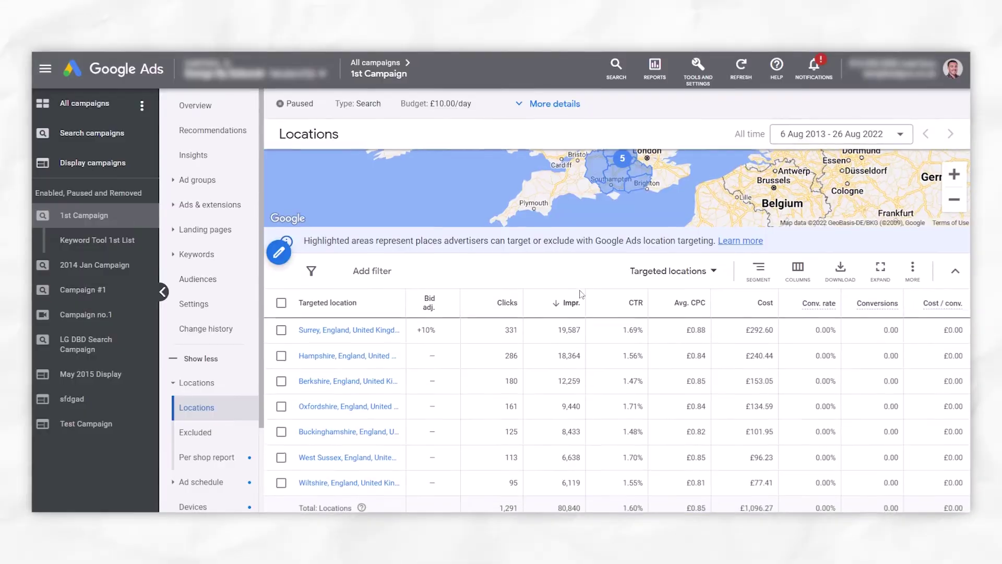
# Select Berkshire among the targeted locations of 1st Campaign and view the edit actions available for it
pyautogui.scroll(-1, 500, 288)
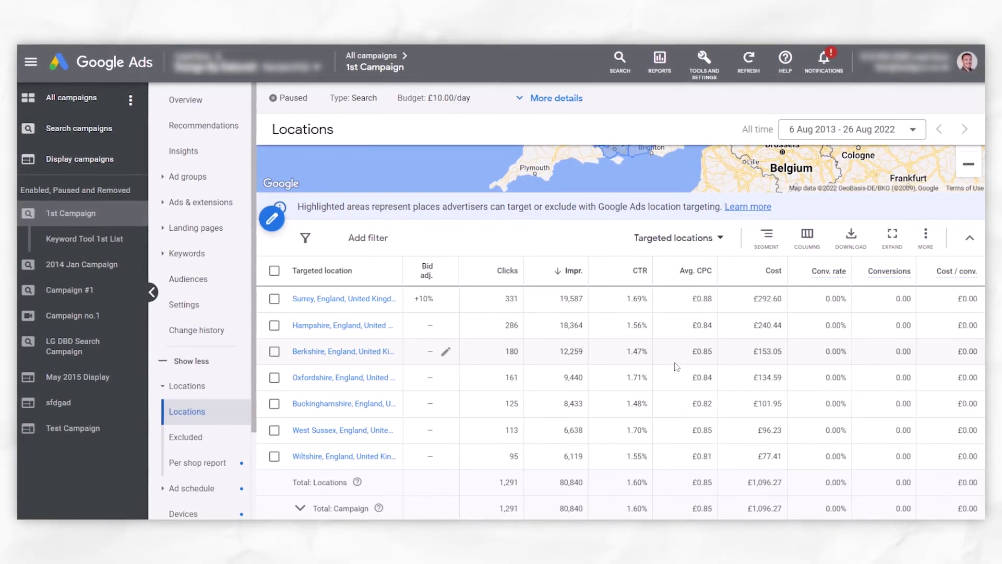
pyautogui.click(274, 351)
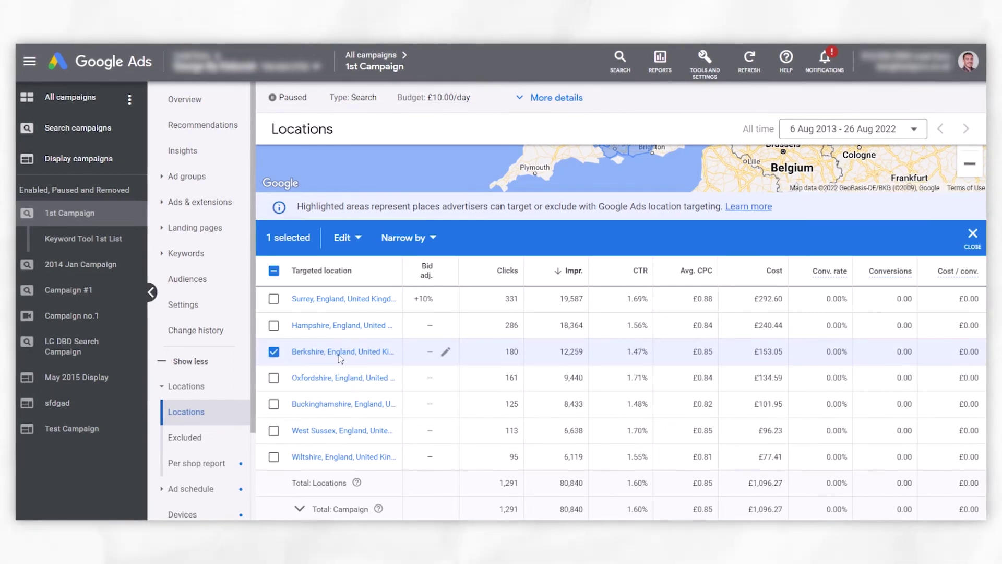
pyautogui.click(359, 239)
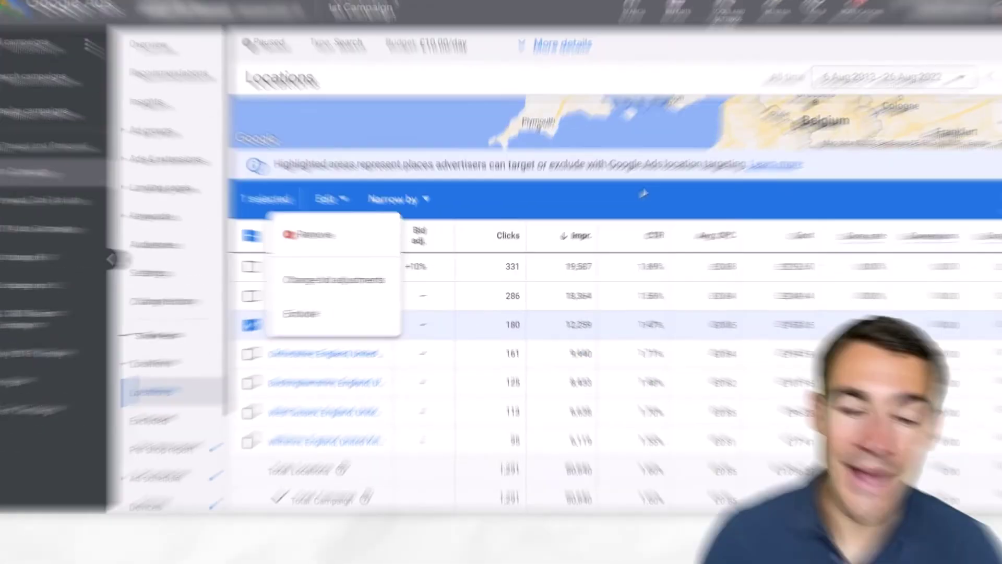
pyautogui.click(630, 226)
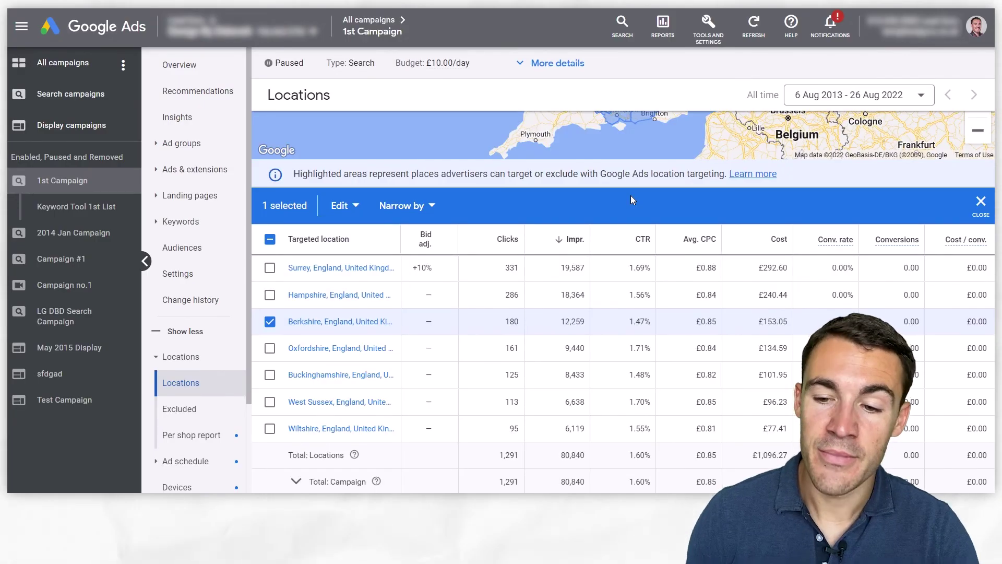